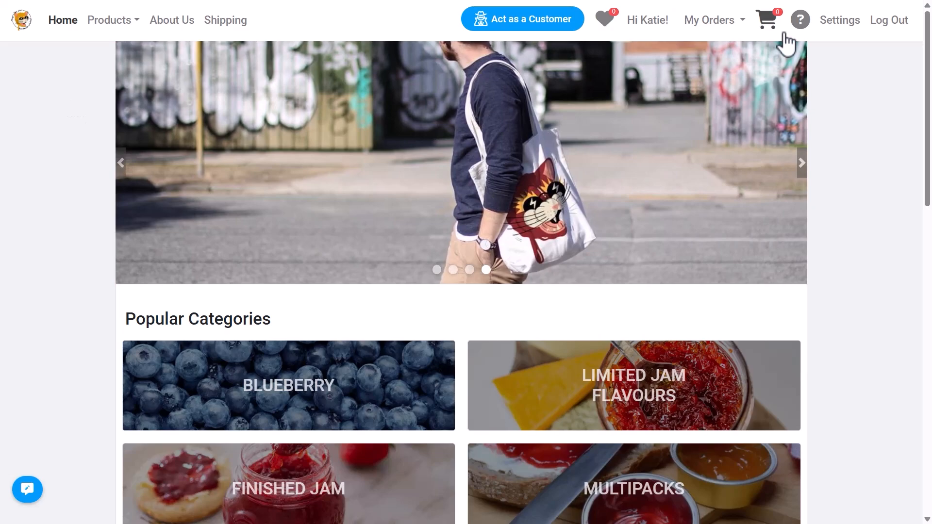
# Step: Select all products in the store's inventory product list and make them sellable
pyautogui.click(834, 25)
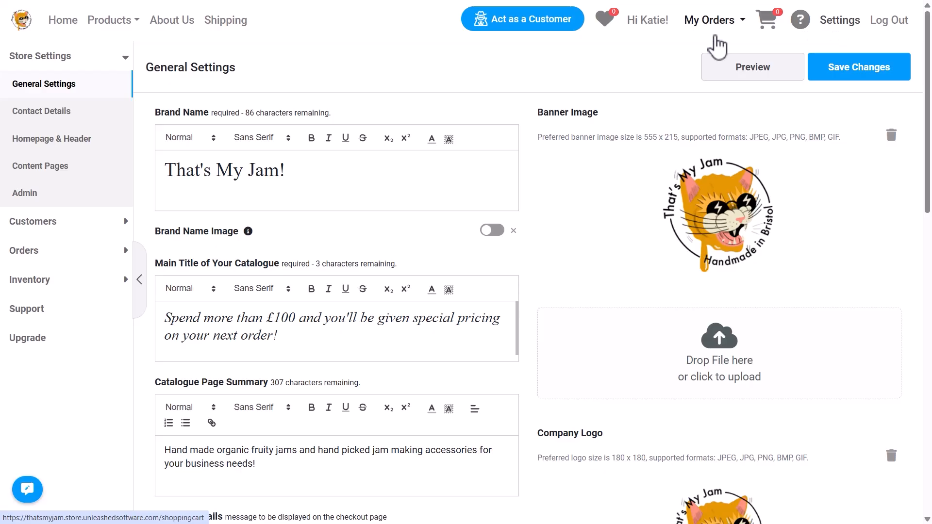
pyautogui.click(105, 57)
pyautogui.click(109, 145)
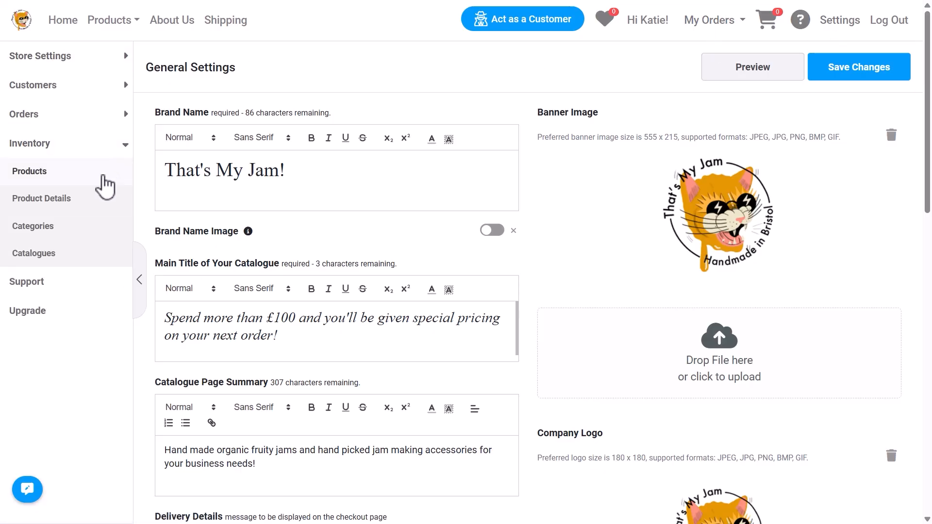
pyautogui.click(105, 185)
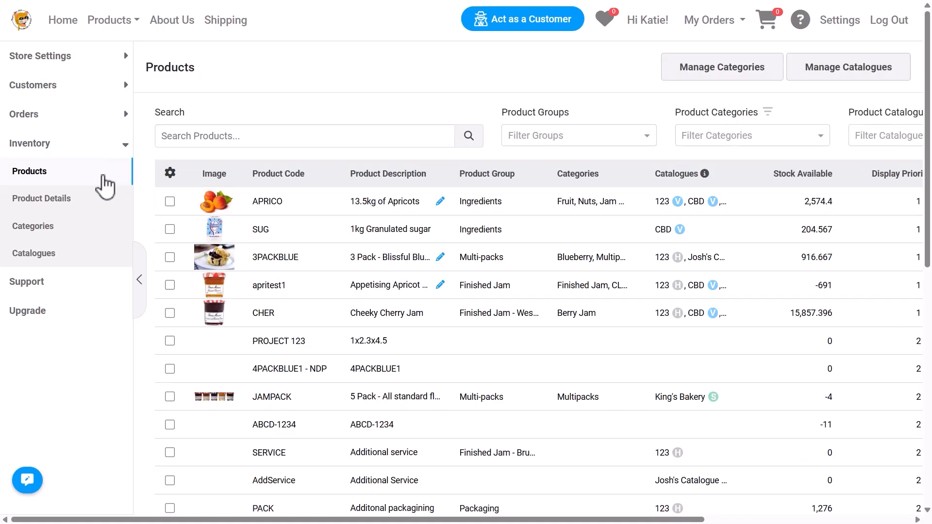
pyautogui.click(170, 172)
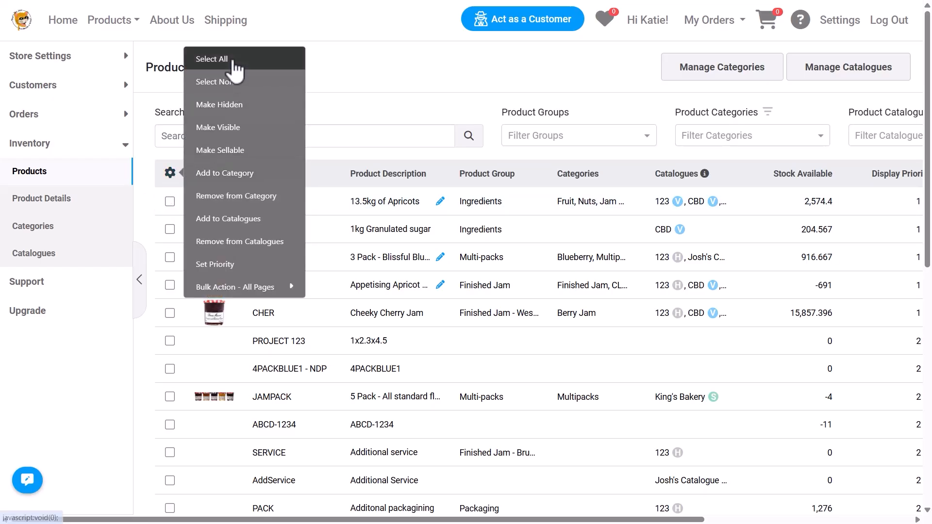
pyautogui.click(234, 62)
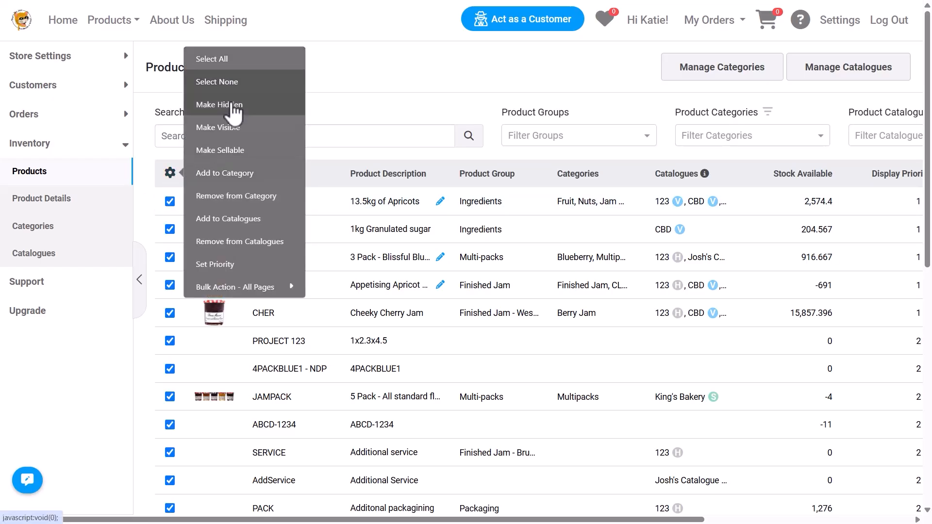
pyautogui.click(236, 154)
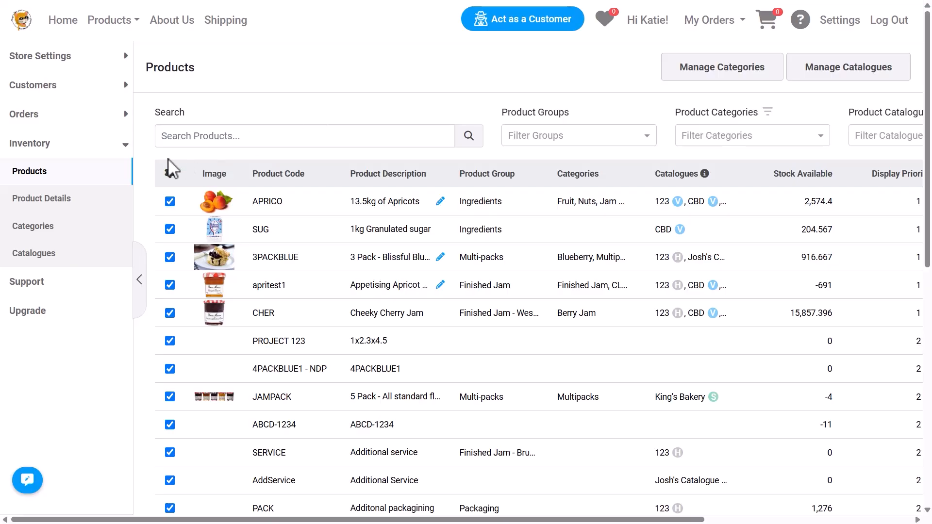
# Step: View the product categories and expand the subcategories of Raw materials and Jam Making Kit
pyautogui.click(58, 232)
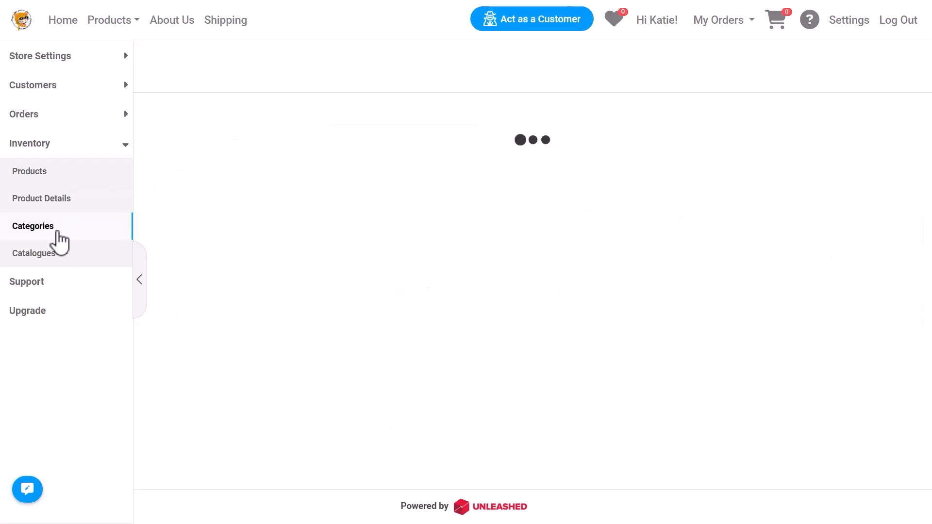
pyautogui.click(184, 120)
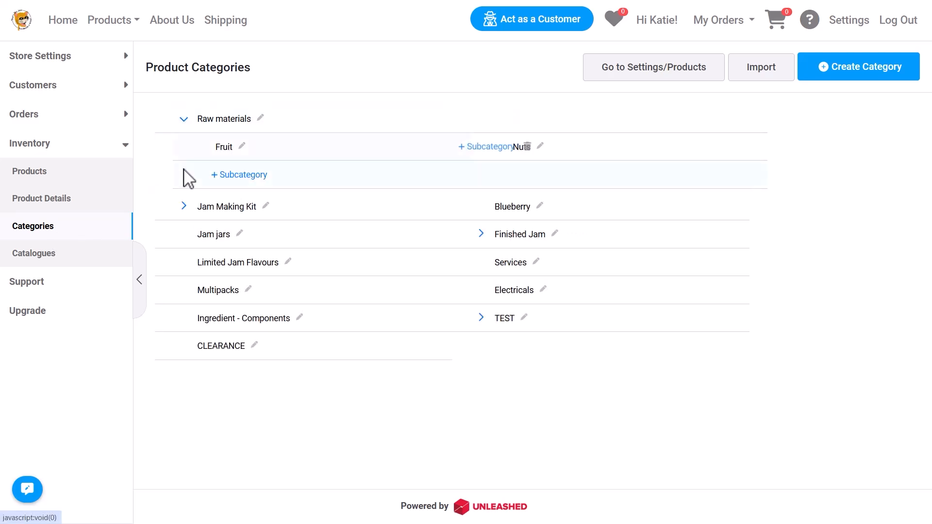
pyautogui.click(184, 207)
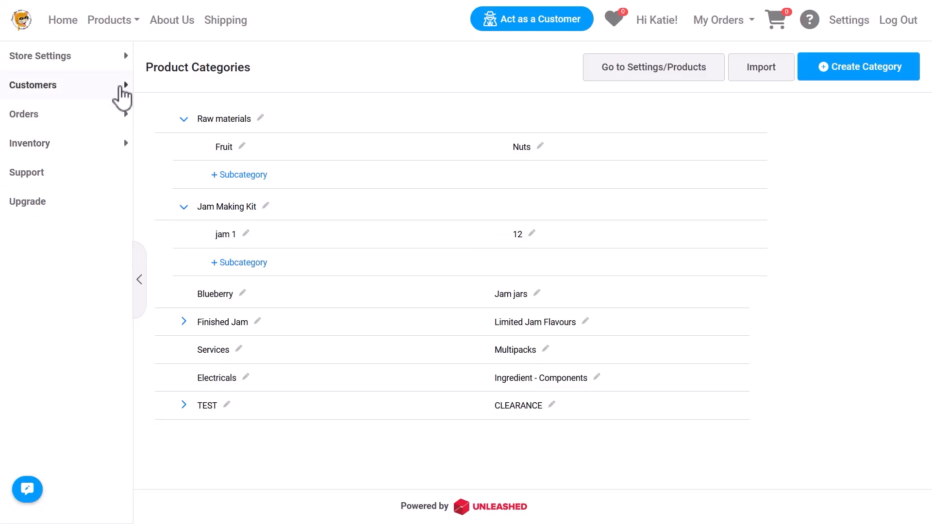
# Step: Open the guest access settings and switch guest browsing of the store off and on again
pyautogui.click(120, 86)
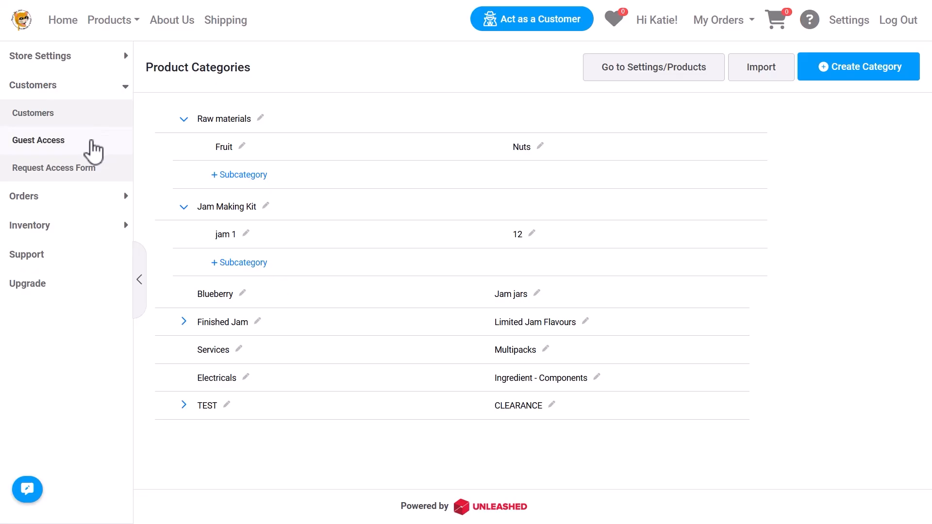
pyautogui.click(90, 141)
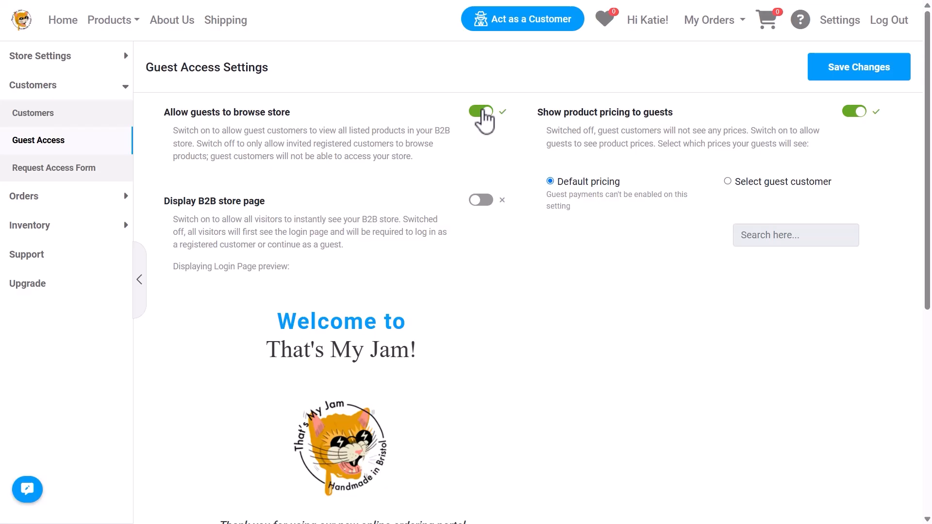
pyautogui.click(482, 111)
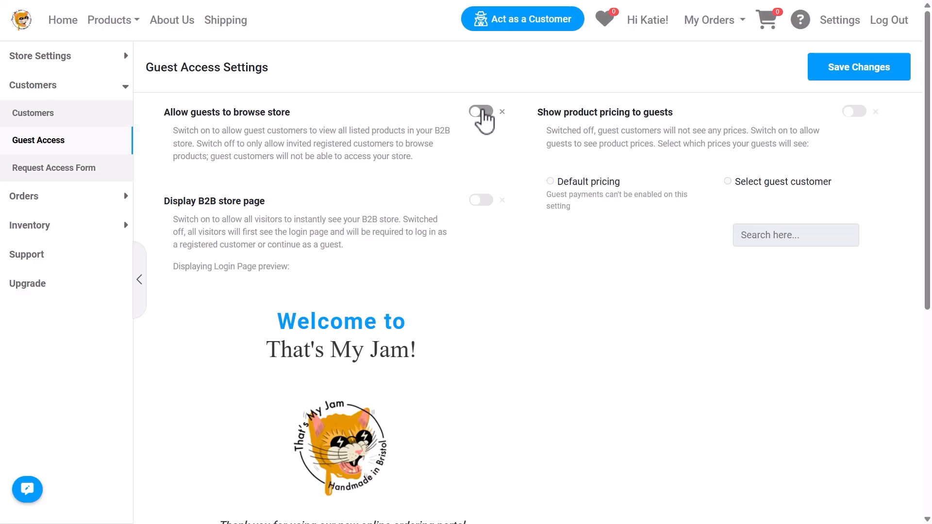
pyautogui.click(482, 111)
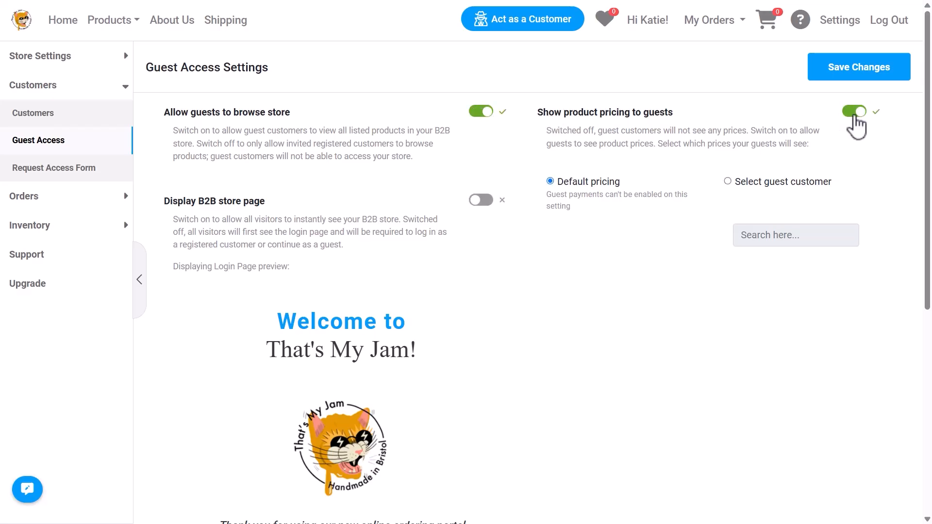
# Step: Switch product pricing for guests off and on again, and base it on a selected guest customer
pyautogui.click(856, 125)
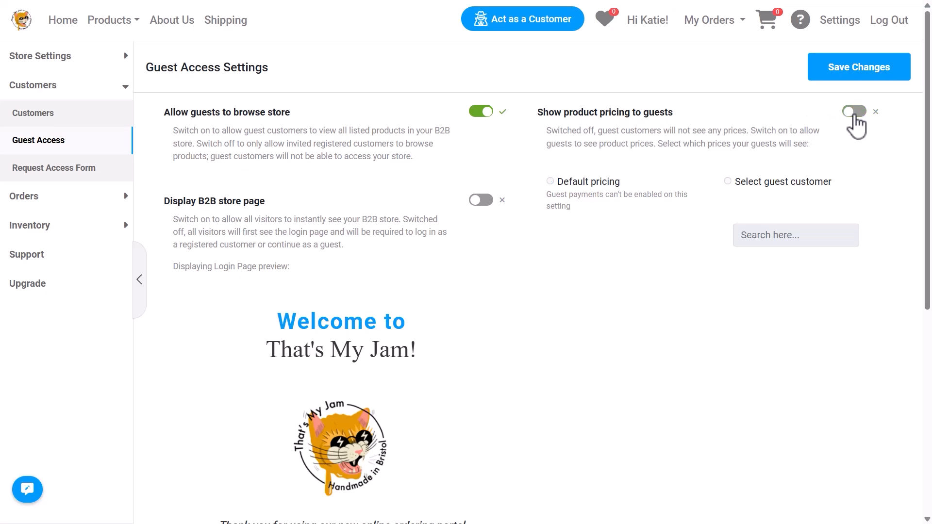
pyautogui.click(856, 124)
pyautogui.click(728, 182)
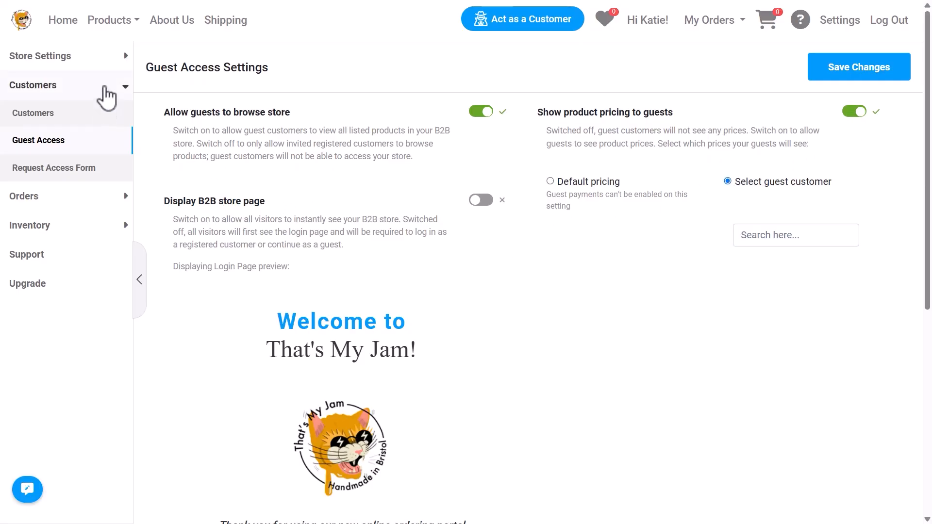
# Step: Review the store's general settings, including its order, login page and footer options, and continue as a guest from the login page
pyautogui.click(104, 86)
pyautogui.click(104, 57)
pyautogui.click(103, 86)
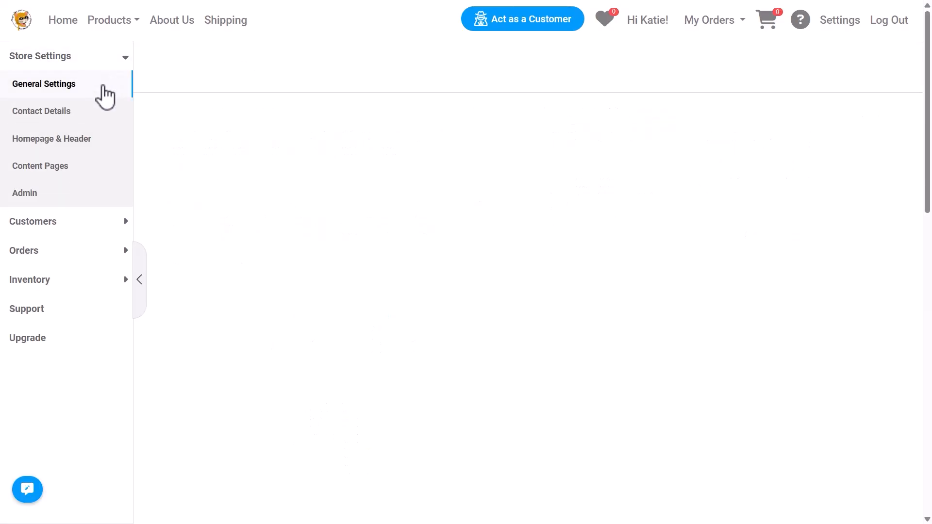
pyautogui.scroll(-6, 624, 253)
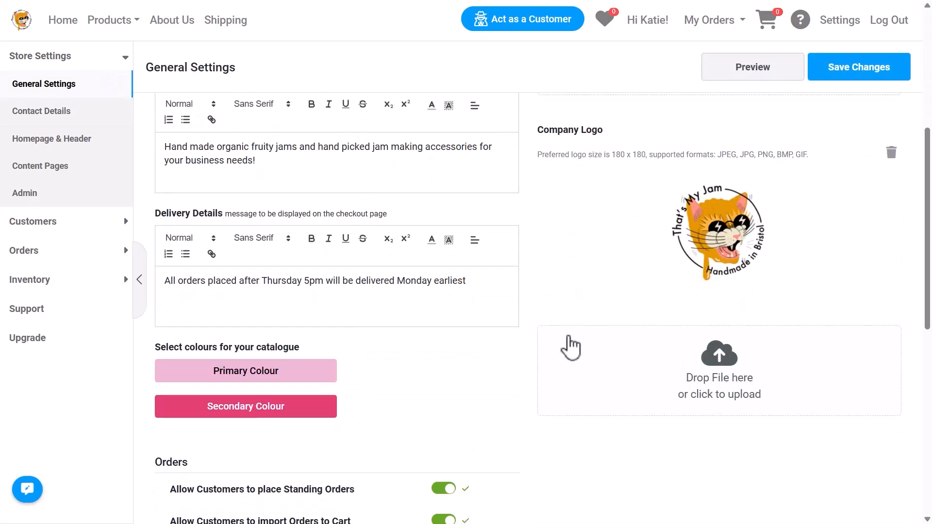
pyautogui.scroll(-9, 395, 410)
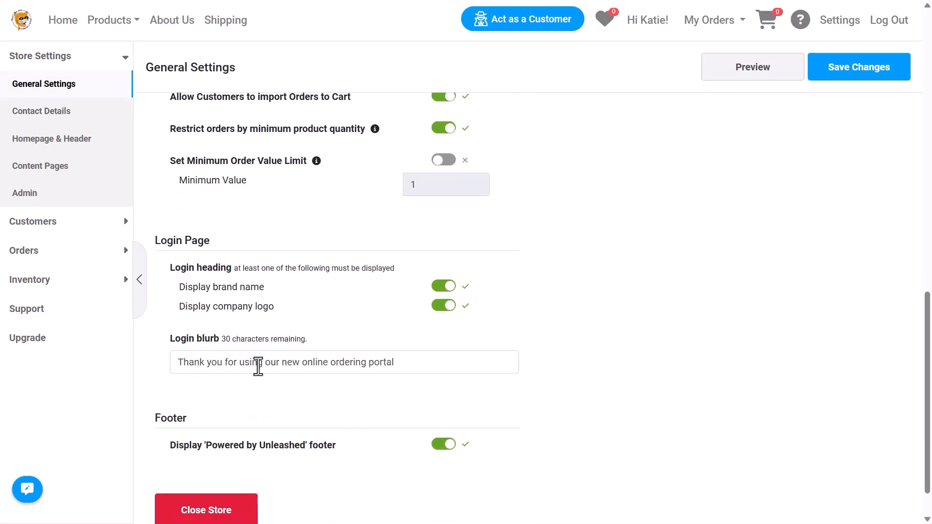
pyautogui.scroll(14, 307, 301)
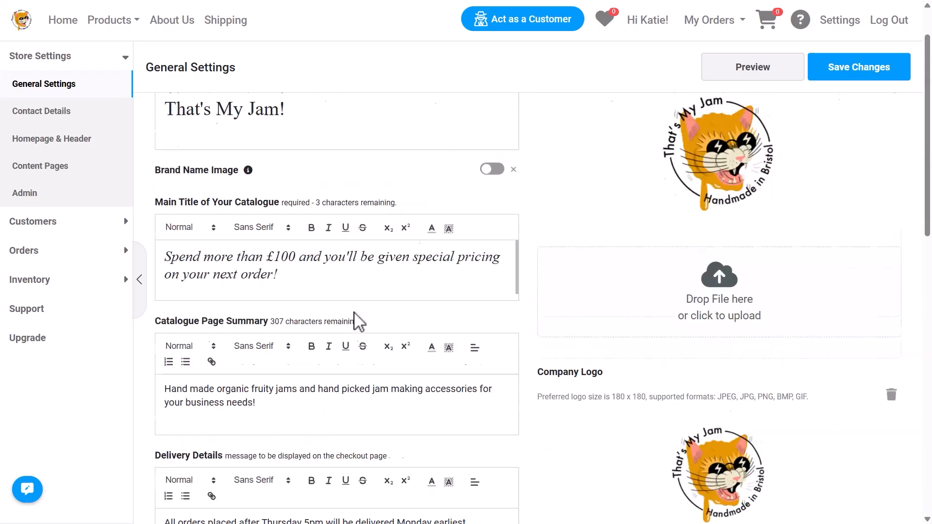
pyautogui.scroll(1, 359, 320)
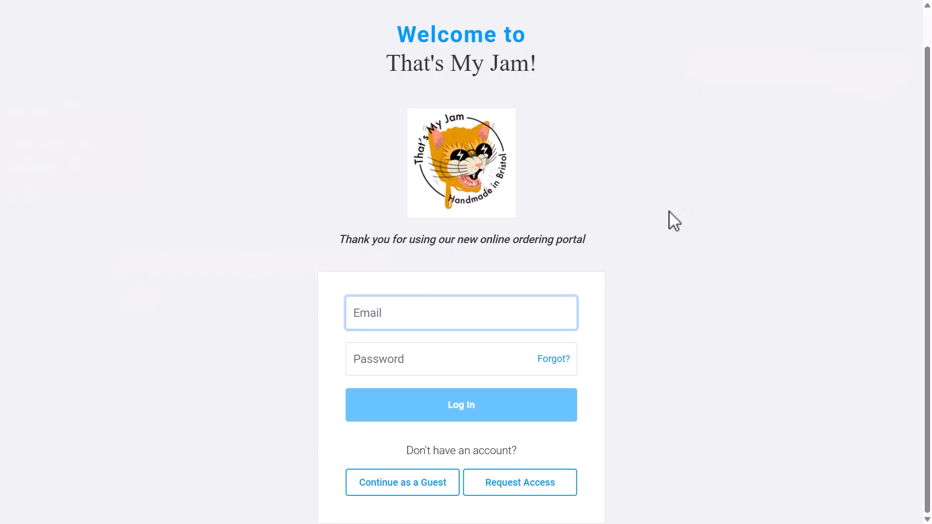
pyautogui.click(445, 494)
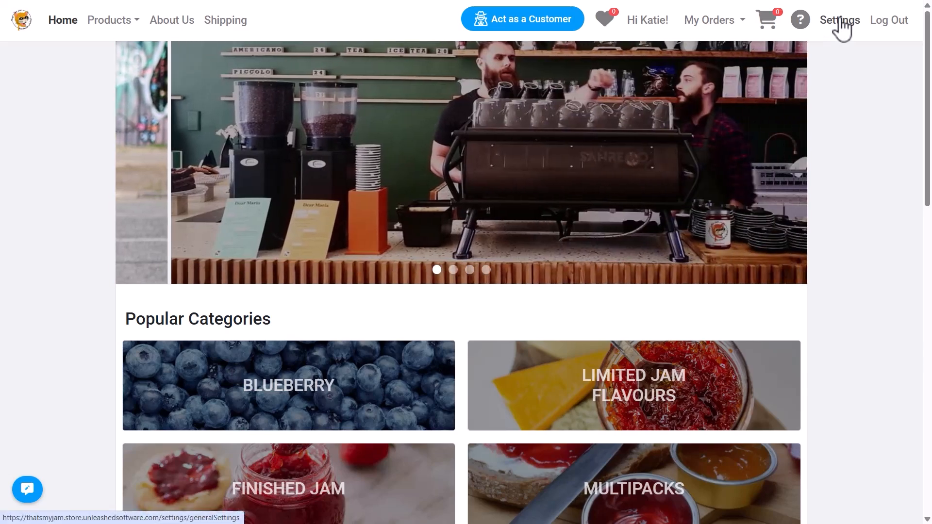
# Step: Open the store's payment settings to check the payment gateway connection and payment options
pyautogui.click(840, 26)
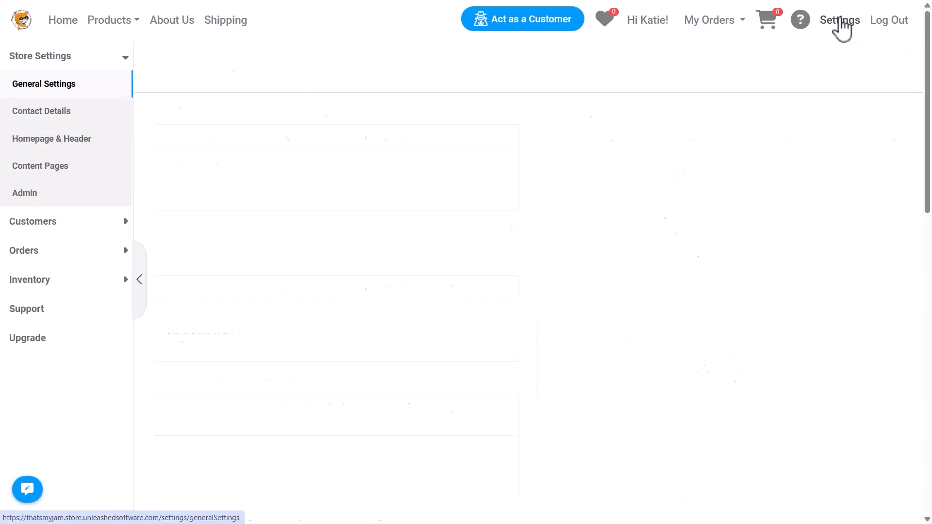
pyautogui.click(103, 58)
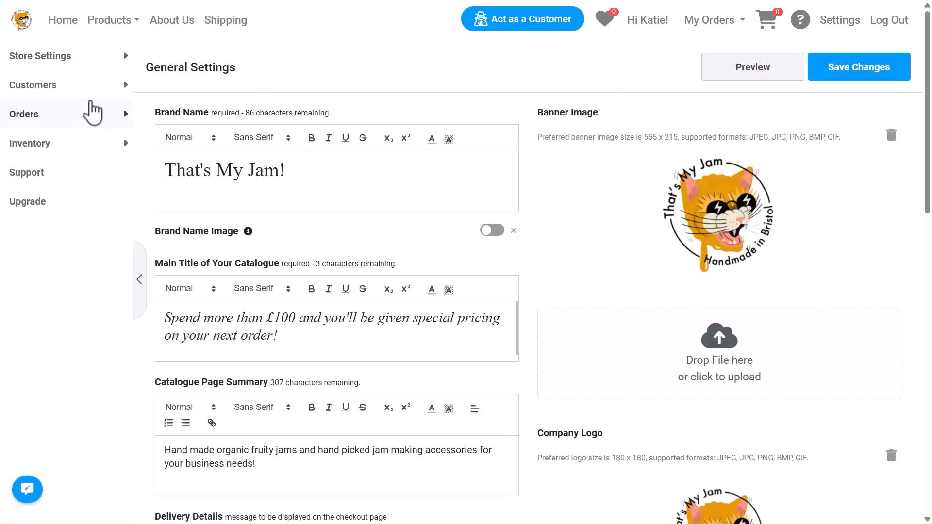
pyautogui.click(84, 115)
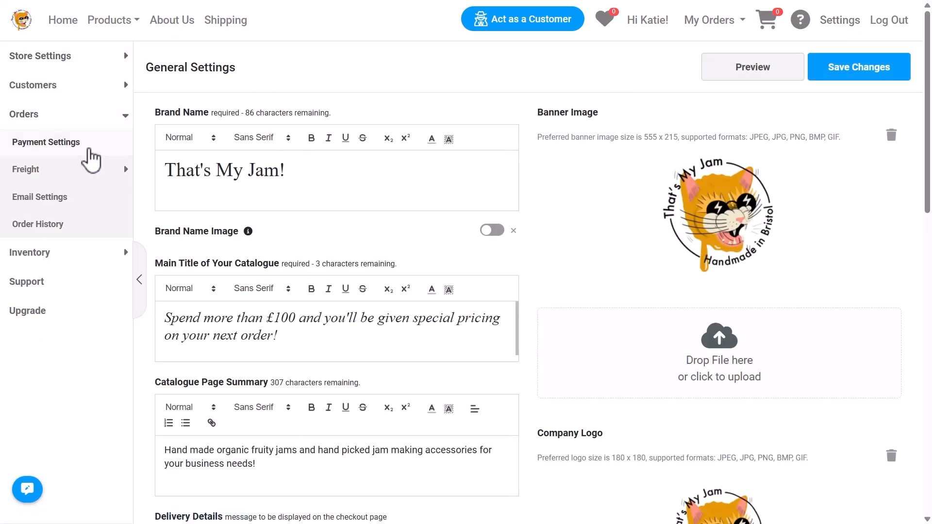
pyautogui.click(89, 151)
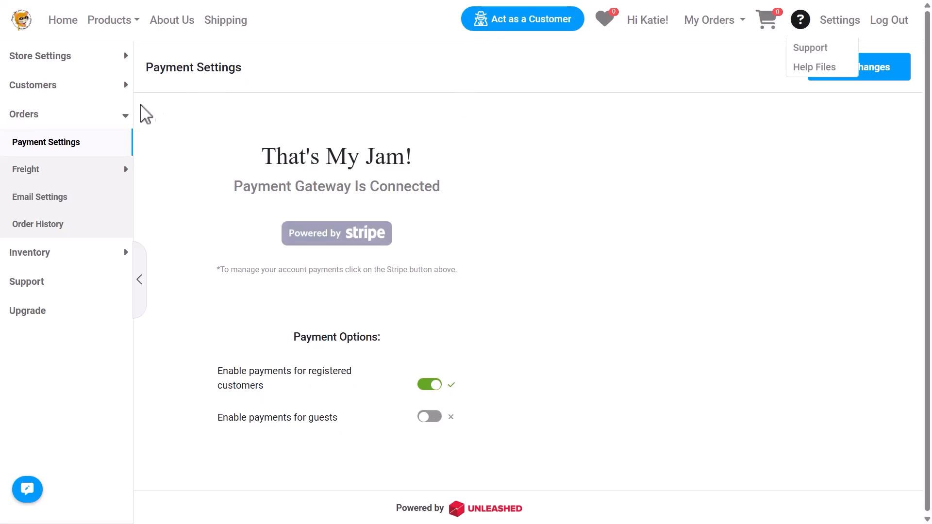
# Step: Turn on product pricing for guests in the guest access settings
pyautogui.click(122, 117)
pyautogui.click(123, 95)
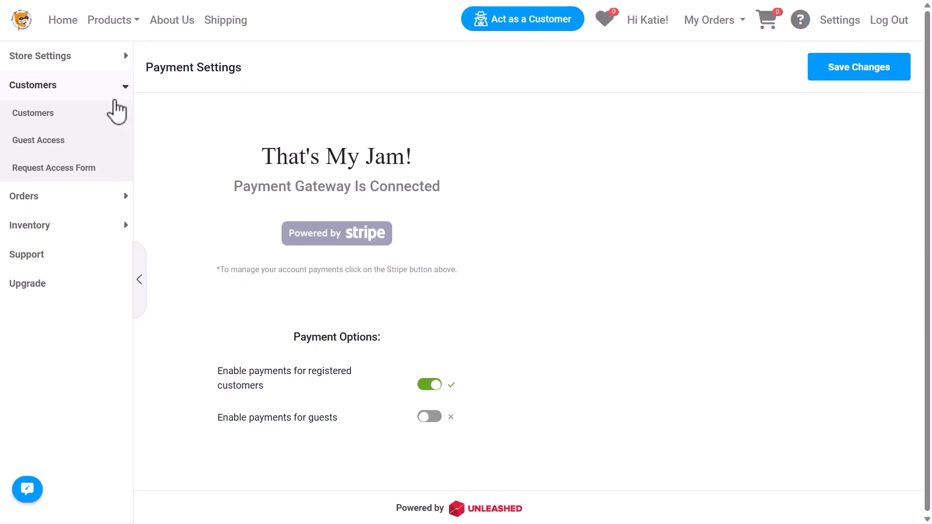
pyautogui.click(102, 151)
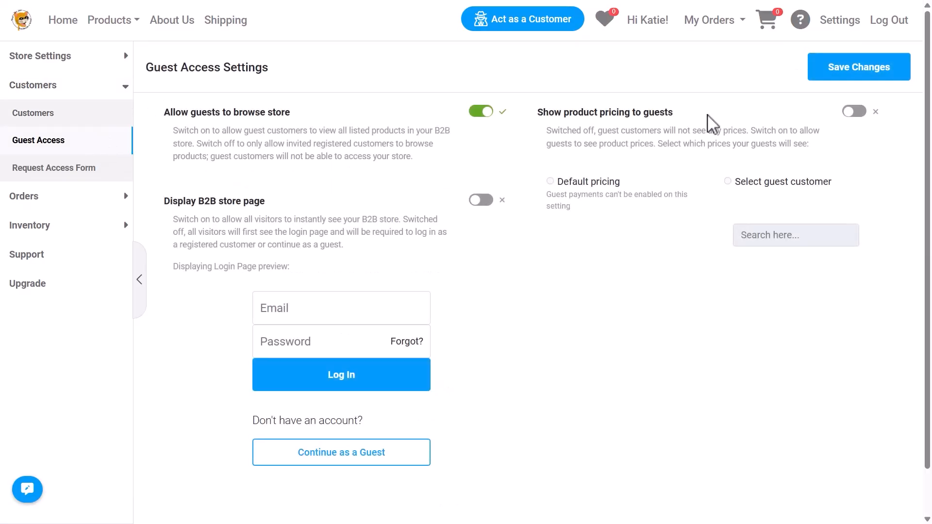
pyautogui.click(854, 112)
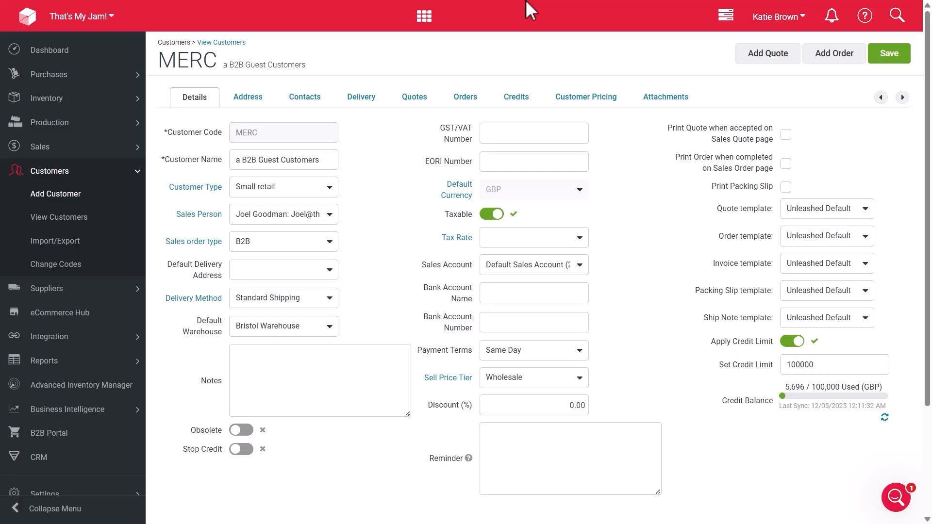
# Step: In Unleashed, set the B2B guest customer's sell price tier to B2B sales and open its customer pricing
pyautogui.click(580, 377)
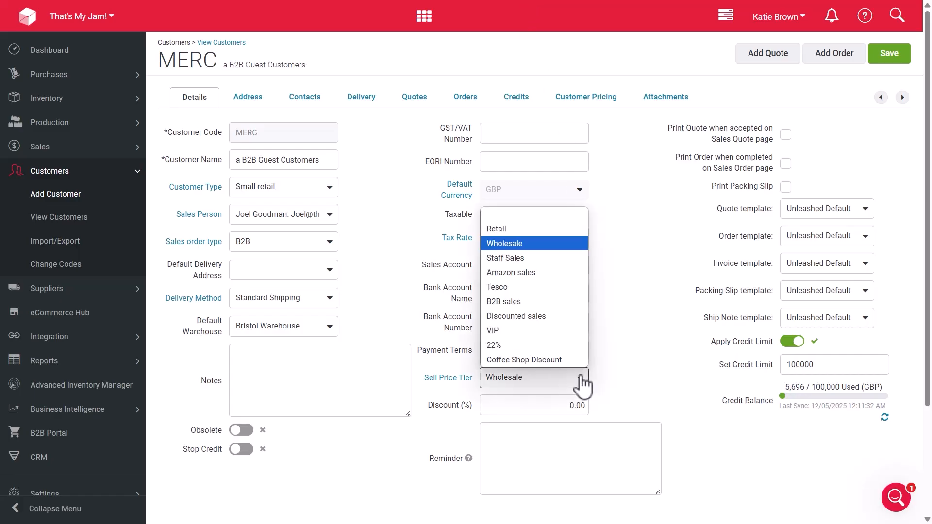
pyautogui.click(555, 306)
pyautogui.click(575, 99)
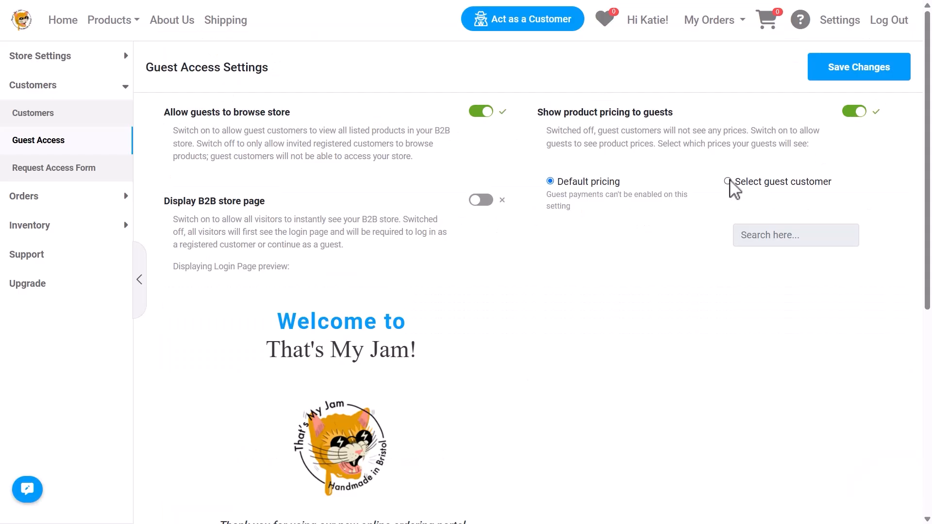
# Step: Back in the B2B store, base guest pricing on the guest customer MERC and save the guest access settings
pyautogui.click(728, 181)
pyautogui.click(749, 235)
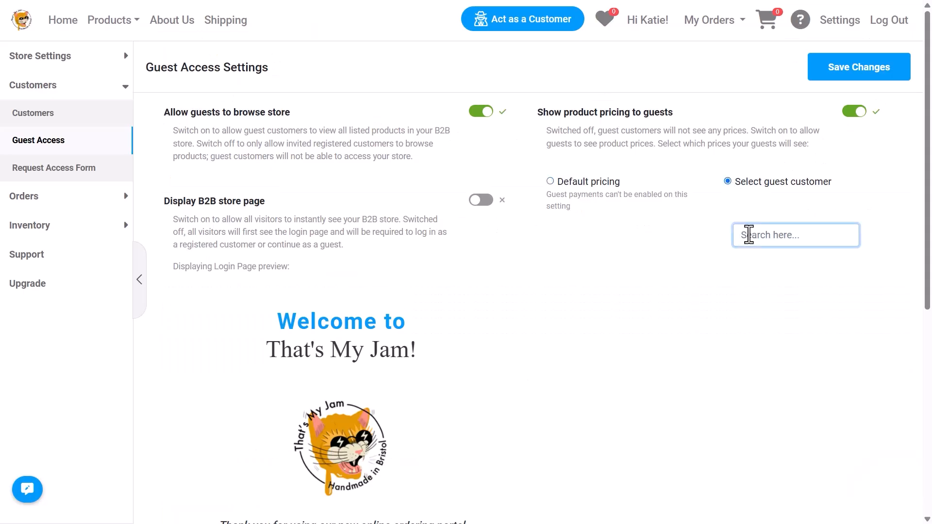
pyautogui.write('MERC')
pyautogui.click(750, 257)
pyautogui.click(835, 78)
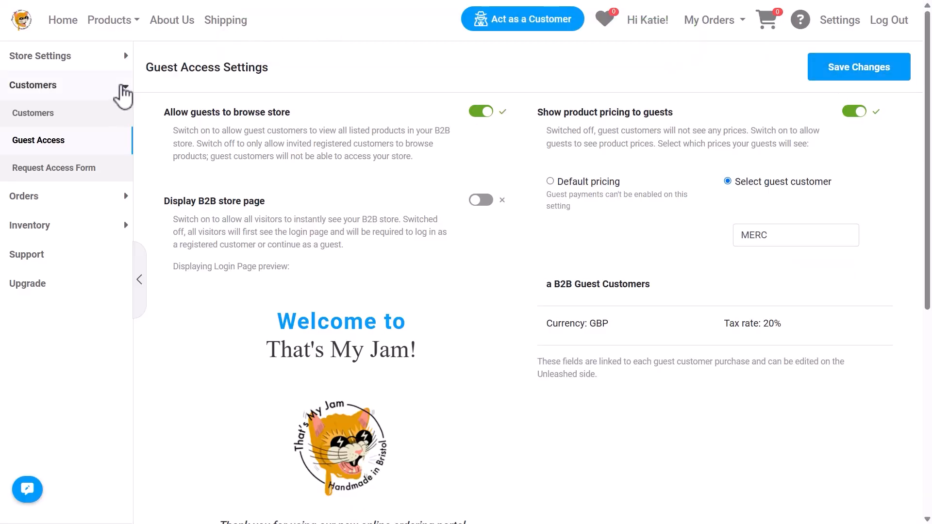
# Step: Enable payments for guests in the store's payment settings
pyautogui.click(121, 89)
pyautogui.click(116, 118)
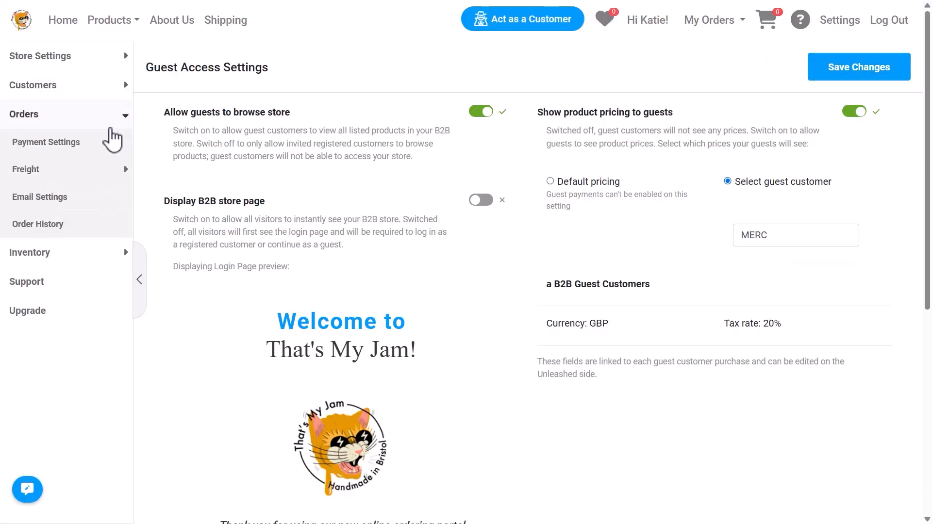
pyautogui.click(105, 145)
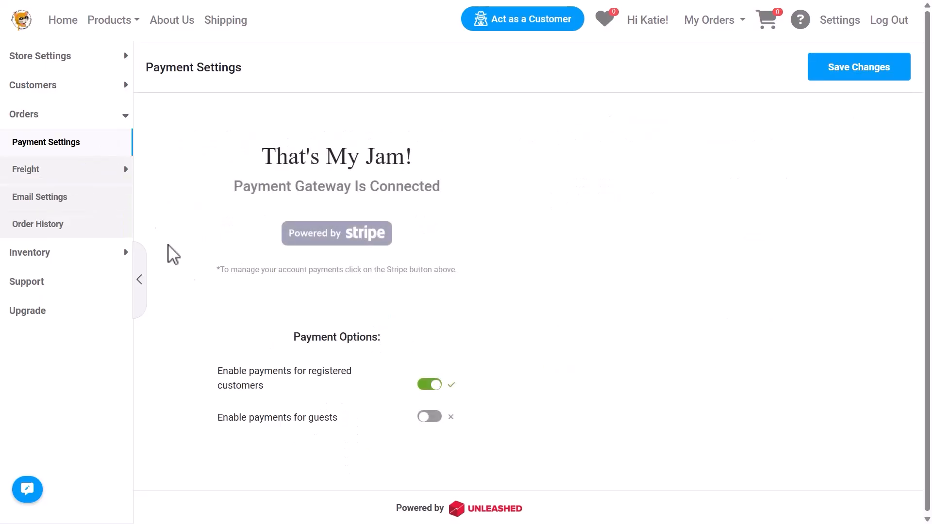
pyautogui.click(430, 417)
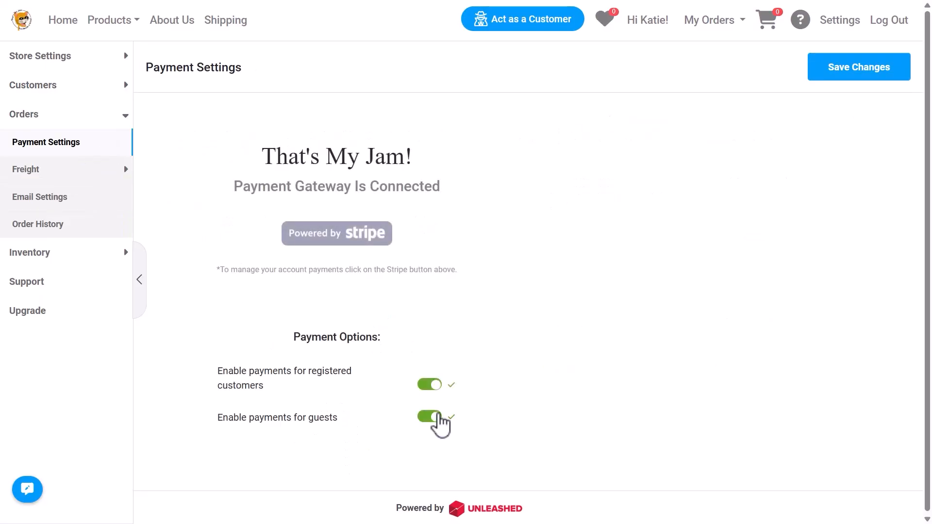
# Step: Save the changes to the store's payment settings
pyautogui.click(853, 72)
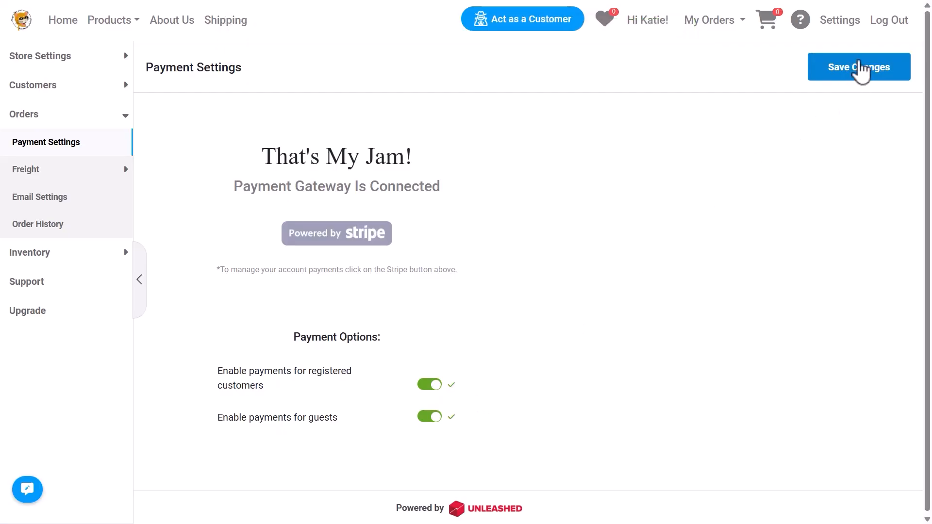
# Step: Log out of the store's administrator account and enter the That's My Jam! storefront as a guest
pyautogui.click(891, 22)
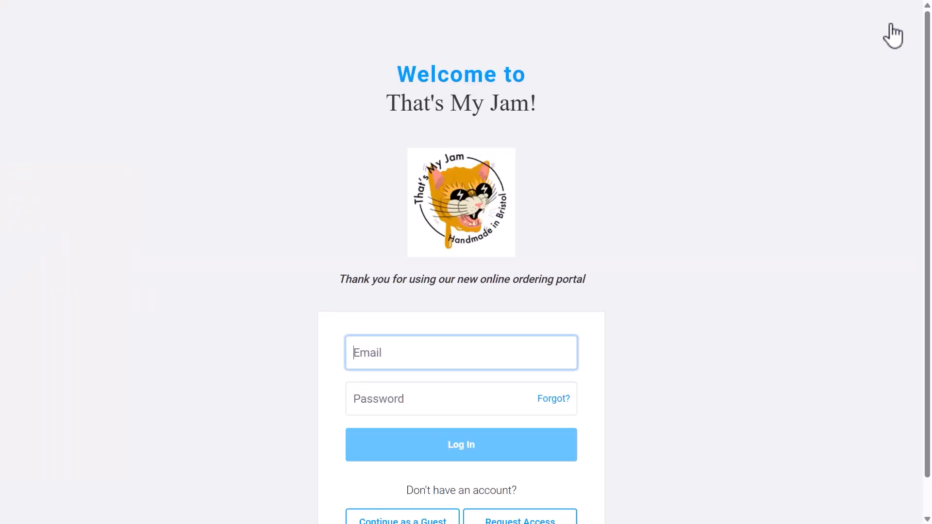
pyautogui.scroll(-1, 713, 177)
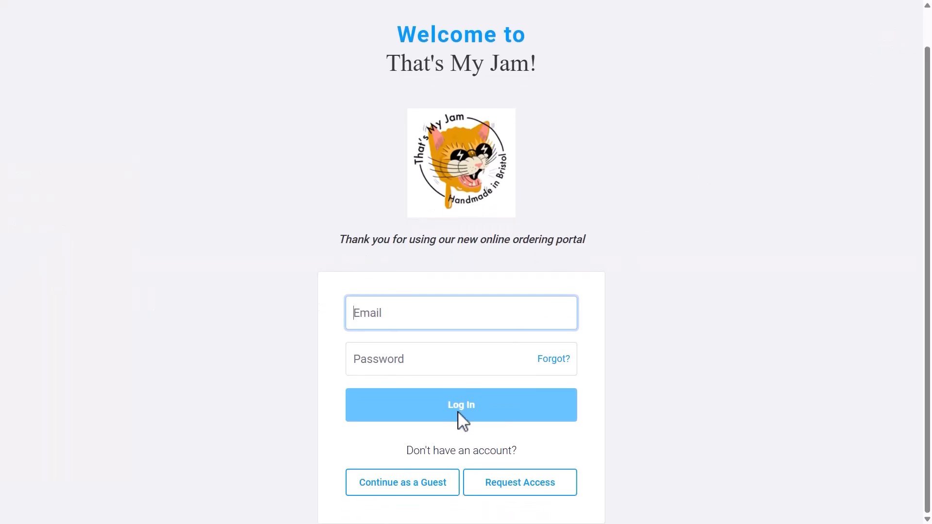
pyautogui.click(441, 491)
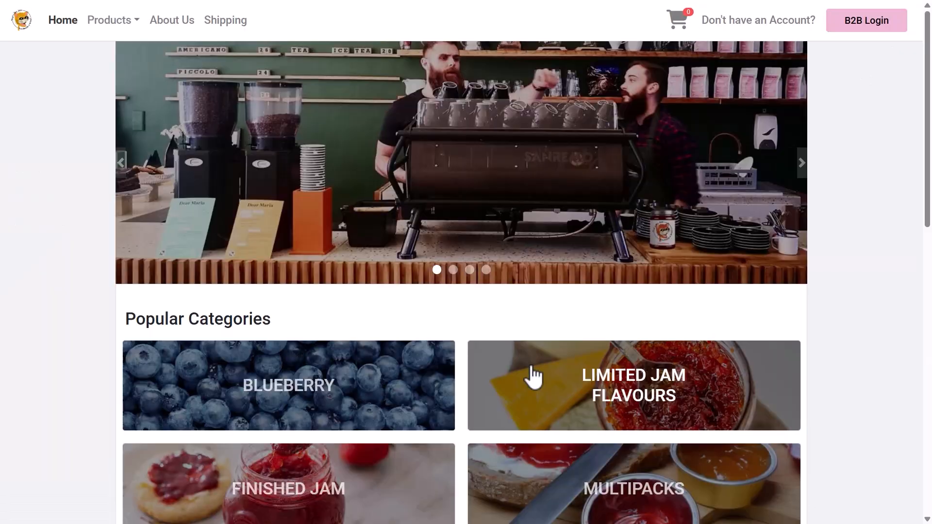
# Step: From the guest storefront, open the access request form for visitors without an account and look through its fields
pyautogui.click(763, 29)
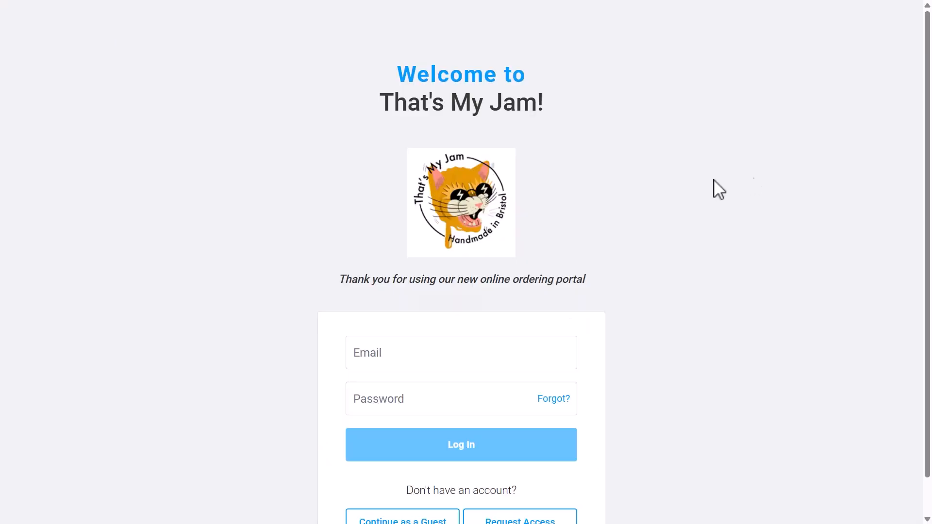
pyautogui.scroll(-1, 558, 427)
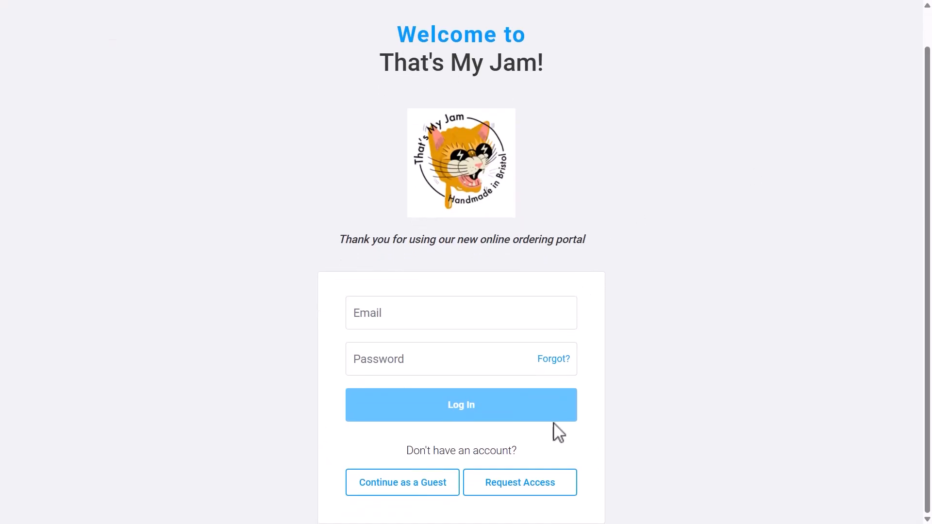
pyautogui.click(541, 487)
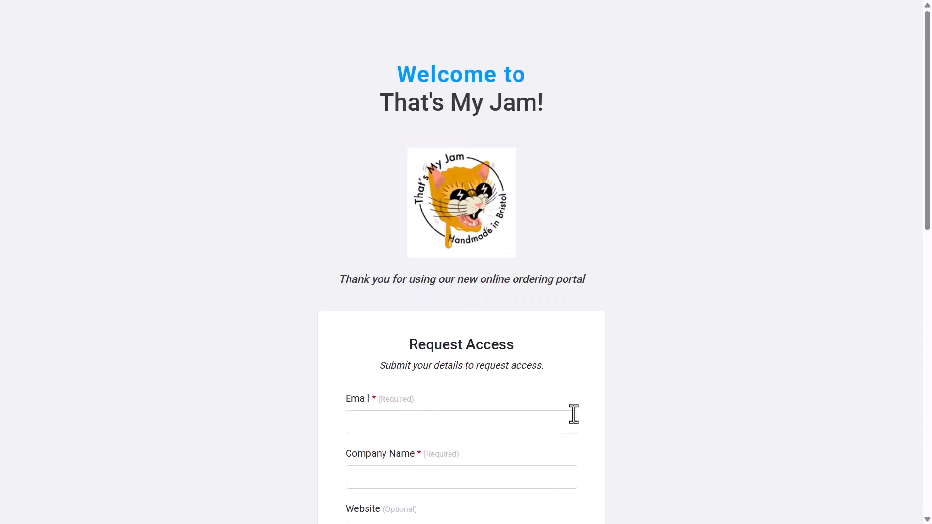
pyautogui.scroll(-6, 579, 406)
pyautogui.scroll(-4, 579, 405)
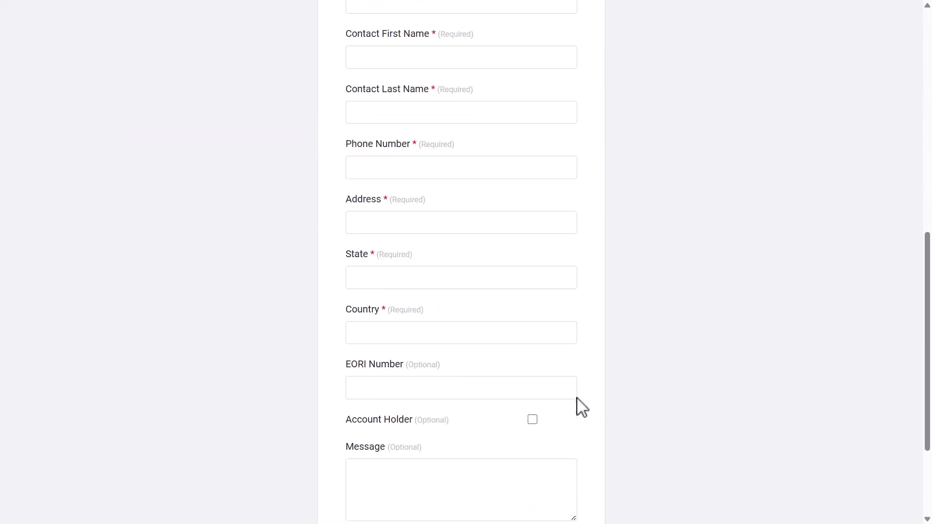